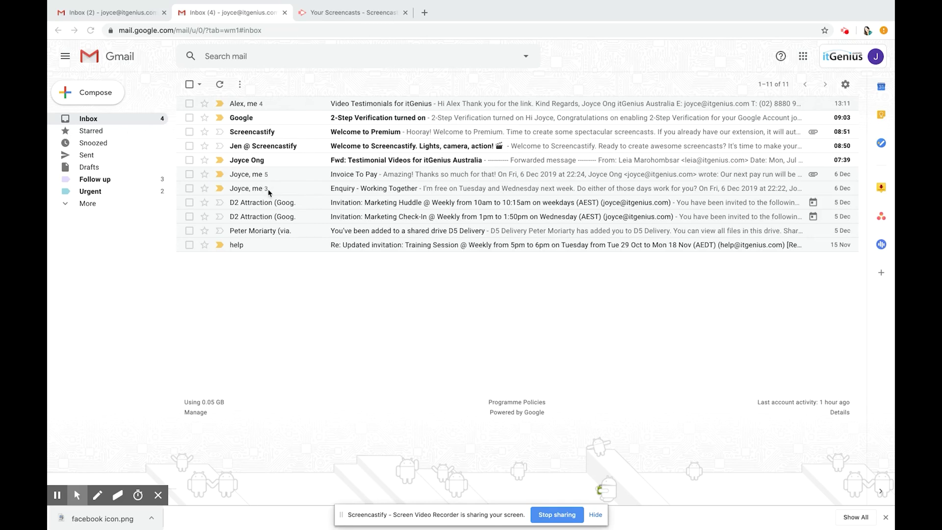
Open the 'Video Testimonials for itGenius' conversation from the inbox.
left_click(258, 105)
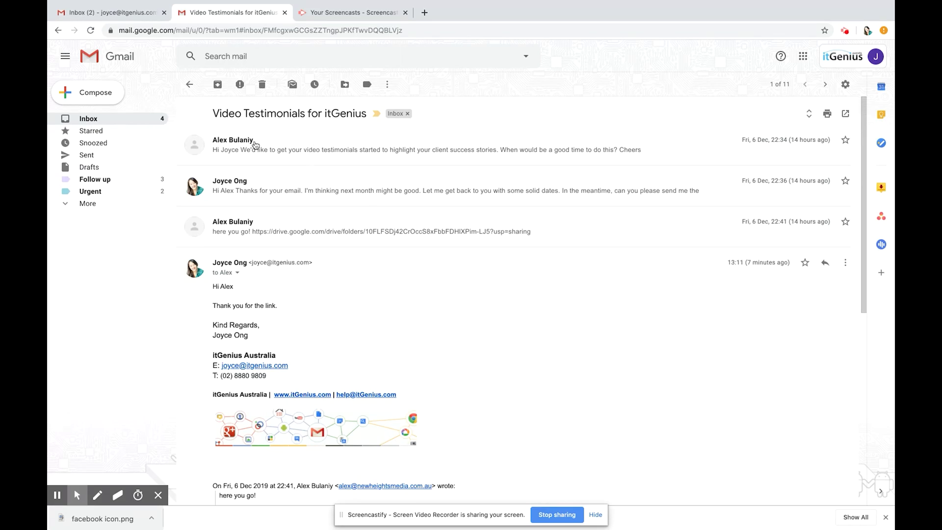
left_click(254, 144)
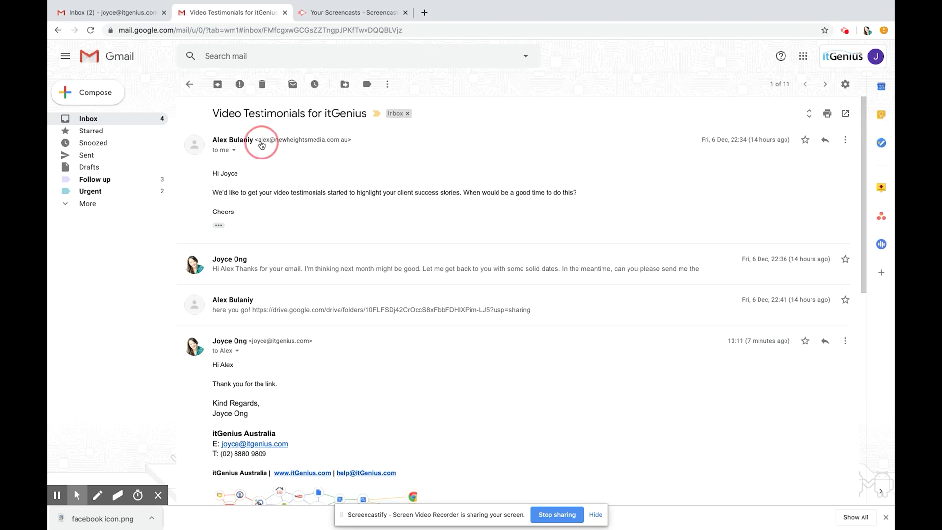
left_click(261, 145)
left_click(270, 184)
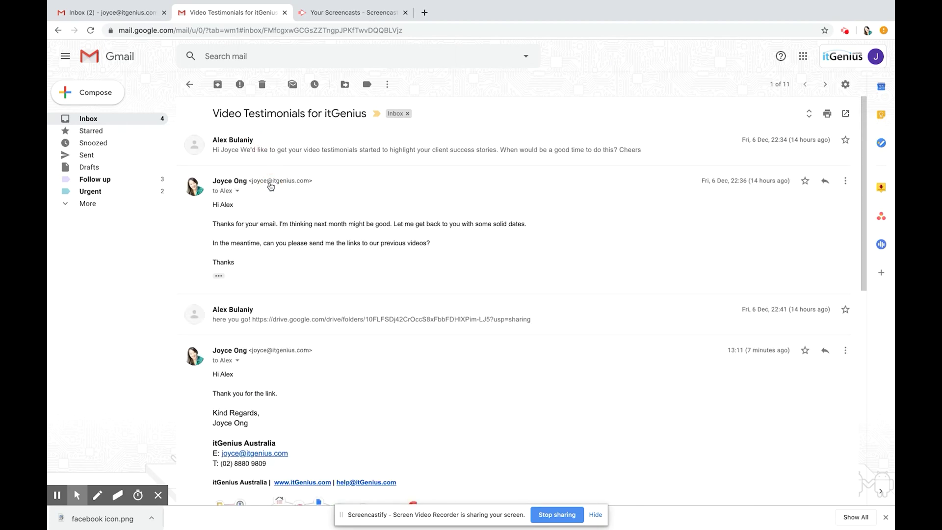
left_click(270, 185)
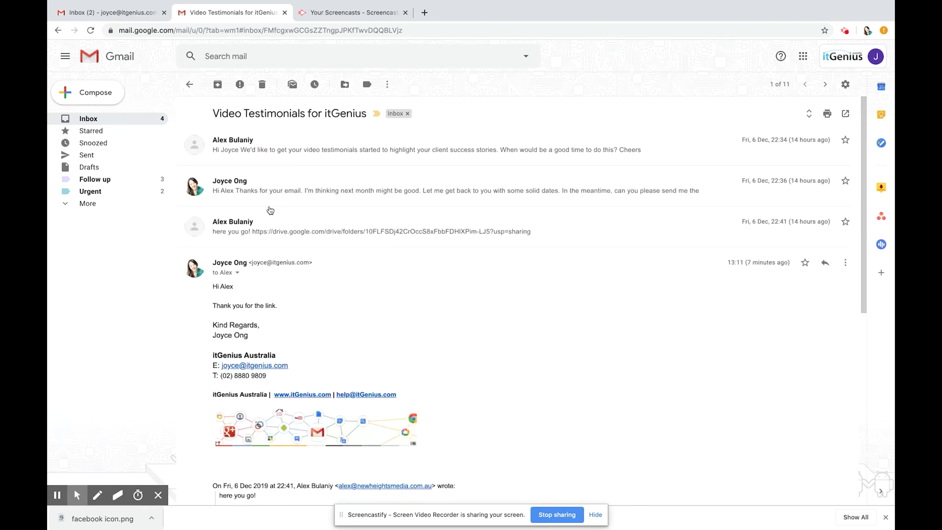
left_click(270, 223)
left_click(270, 223)
scroll(346, 293, "down", 1)
scroll(346, 293, "up", 1)
scroll(435, 320, "down", 5)
scroll(433, 321, "up", 4)
scroll(434, 322, "up", 1)
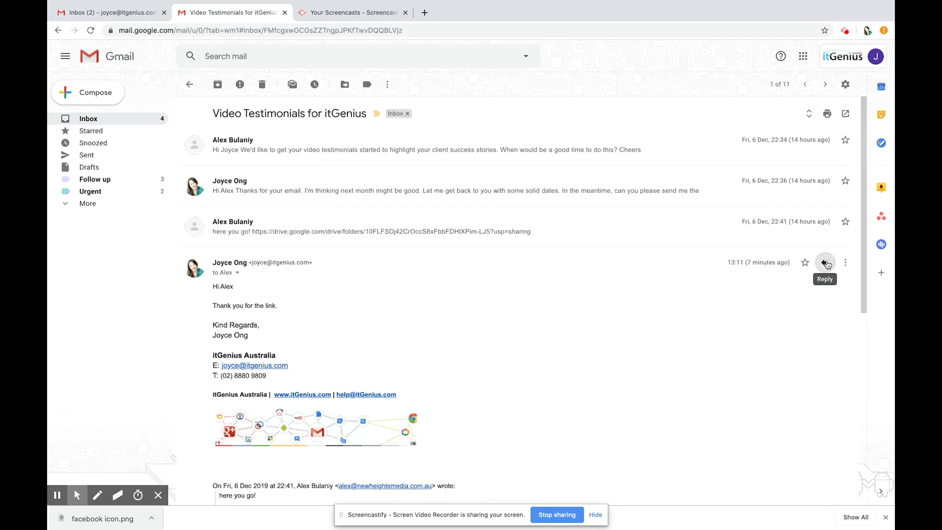
Reply to the latest message and switch the reply to 'Edit subject' in a pop-out window.
left_click(826, 264)
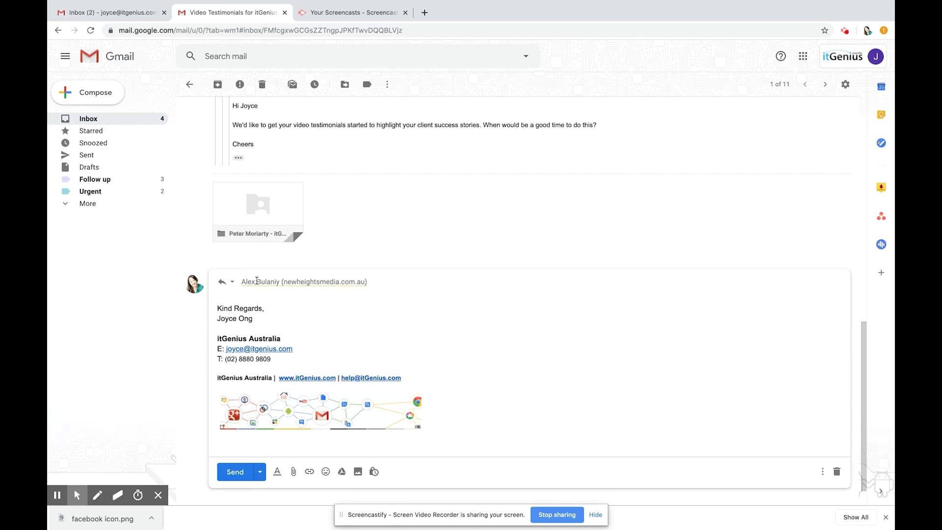
left_click(232, 283)
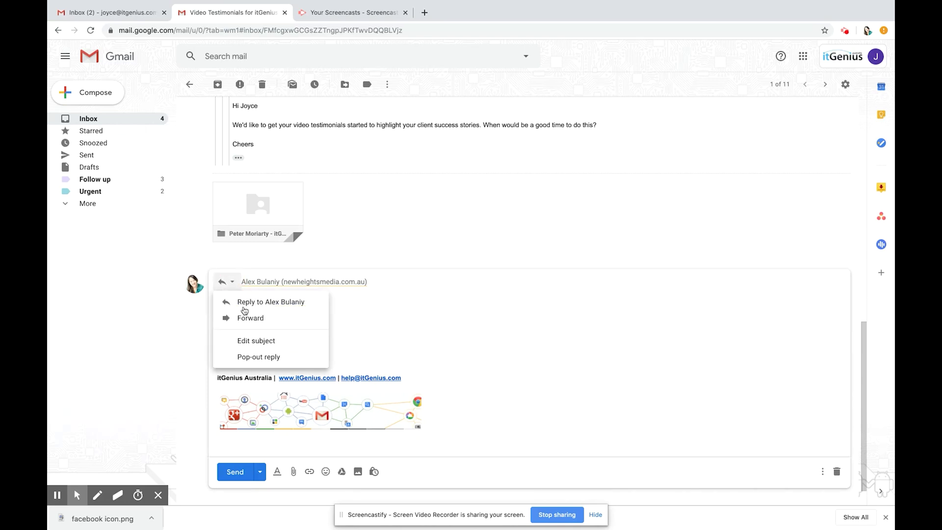
left_click(264, 341)
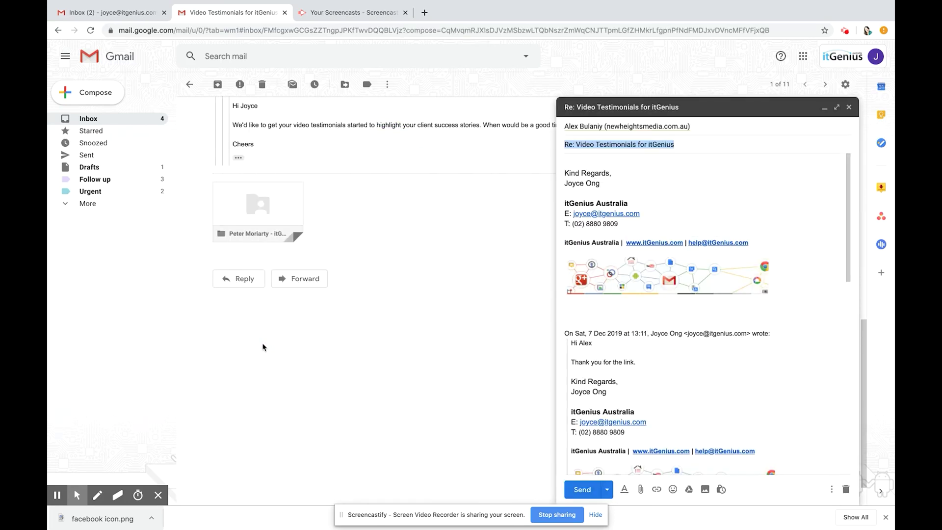
Replace the subject with 'Changing The Subject Line' and greet the recipient at the top of the body.
type("Changing The Su")
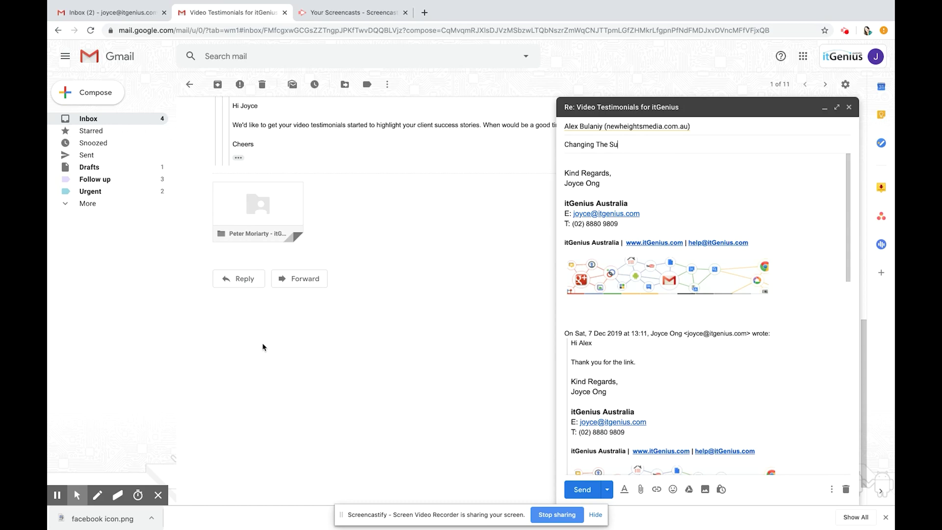
type("bject Line")
left_click(602, 159)
type("Hi Alex")
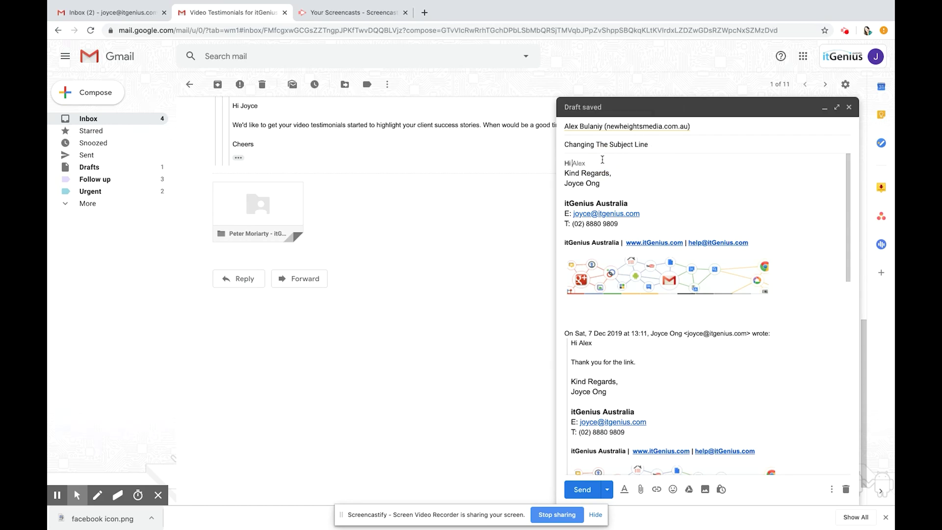
key("Return")
key("Return")
Explain that this starts a new thread to change the subject line, ending with 'Thanks!'.
type("I am starting a n")
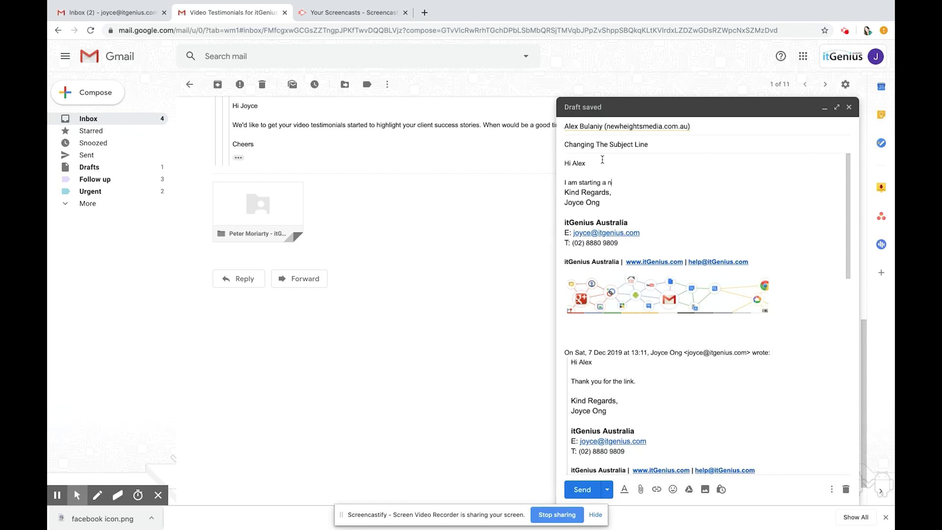
type("ew thread to change the subject line and break from the current conversation.")
key("Return")
key("Return")
type("Thanks!")
key("Return")
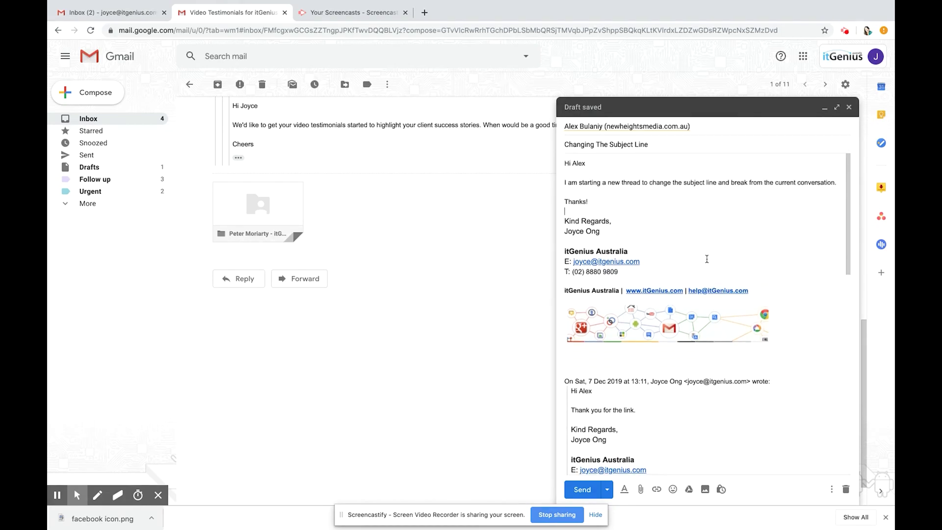
scroll(686, 323, "down", 6)
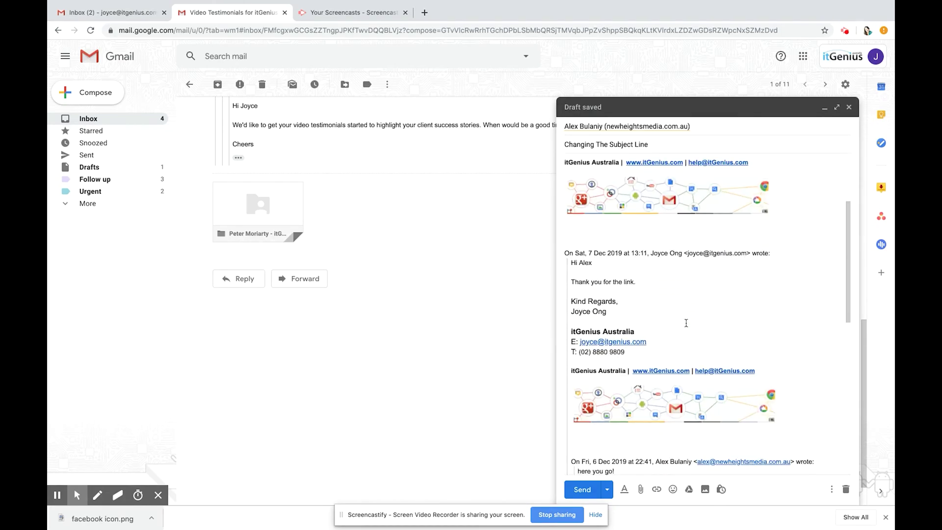
scroll(685, 323, "down", 5)
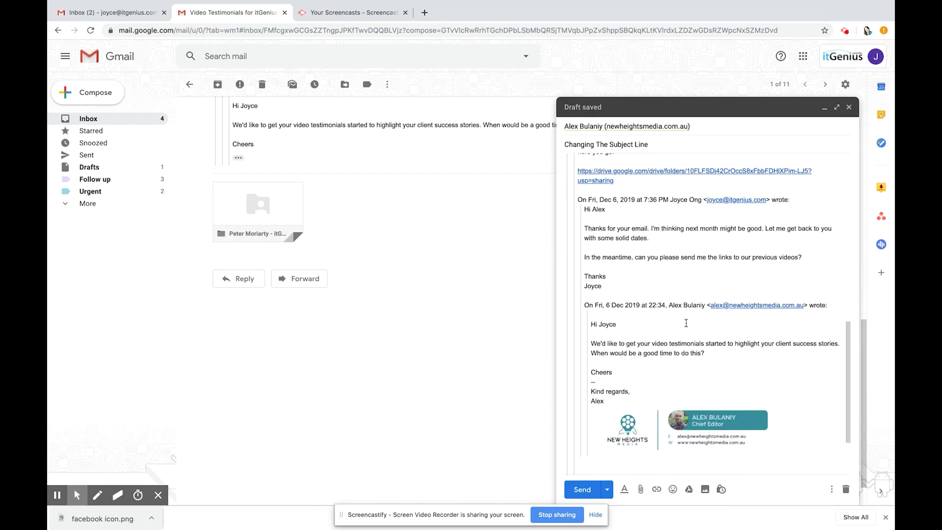
scroll(686, 322, "up", 11)
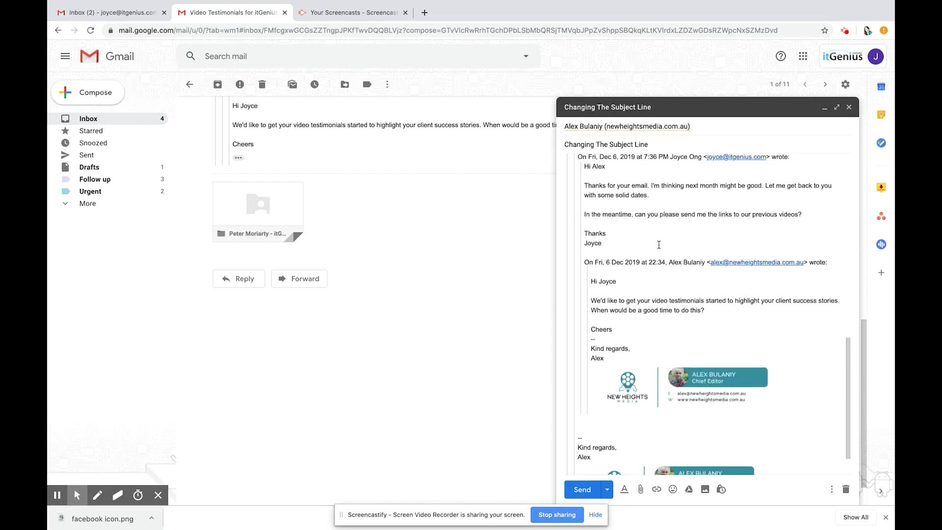
scroll(343, 196, "up", 10)
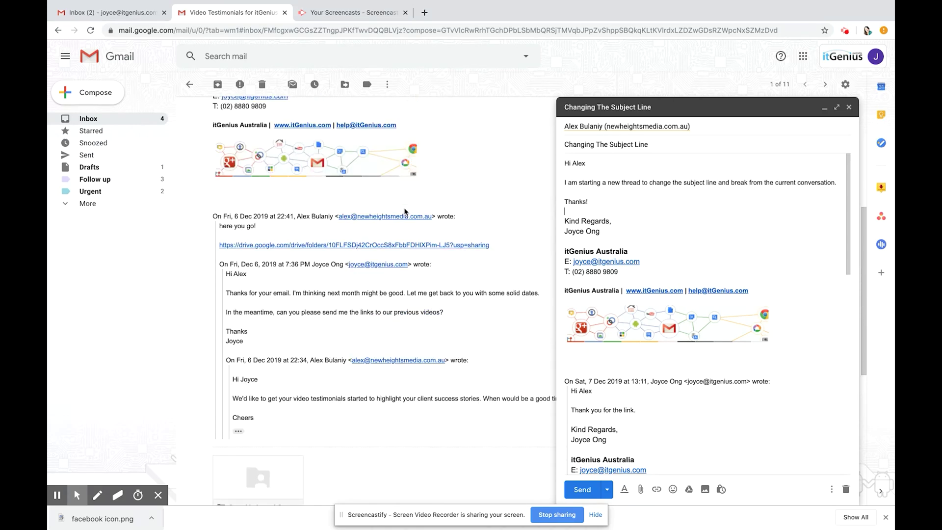
scroll(285, 235, "up", 2)
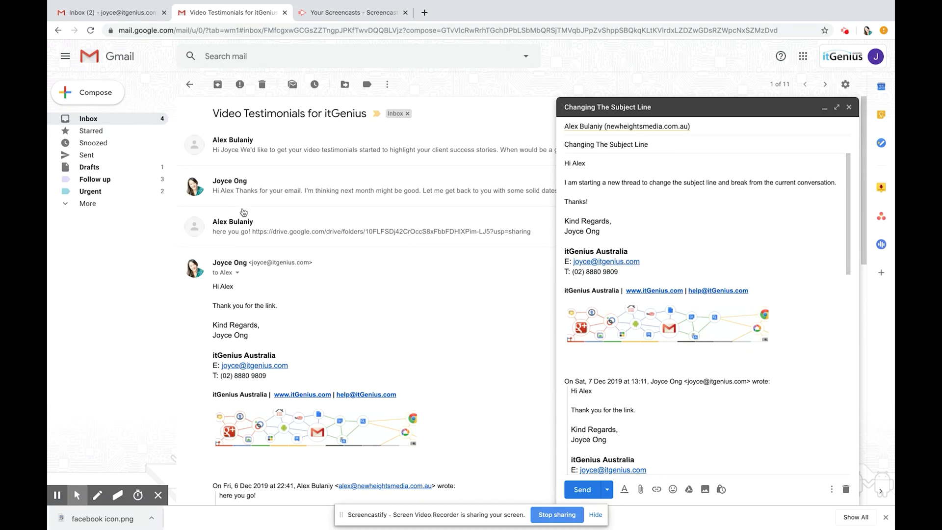
Send the reply titled 'Changing The Subject Line'.
left_click(574, 489)
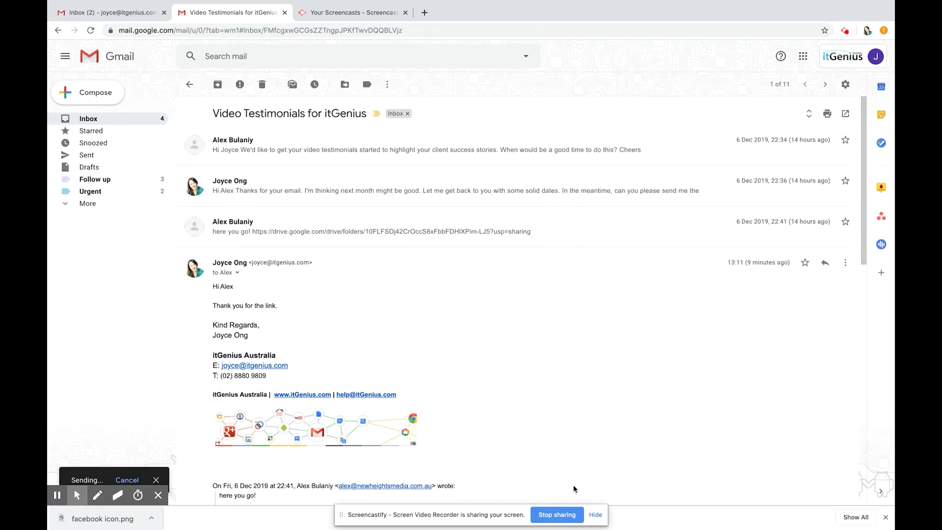
scroll(357, 252, "down", 10)
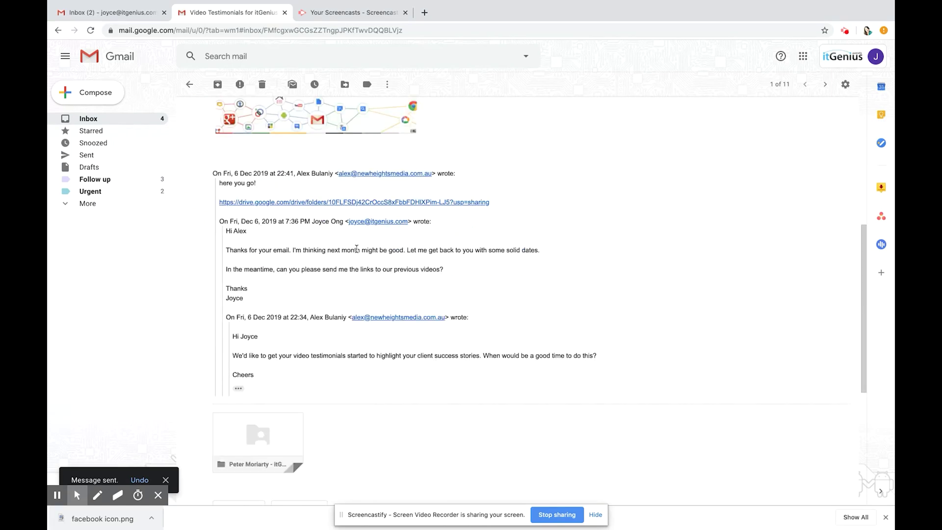
scroll(357, 252, "up", 6)
scroll(357, 252, "up", 8)
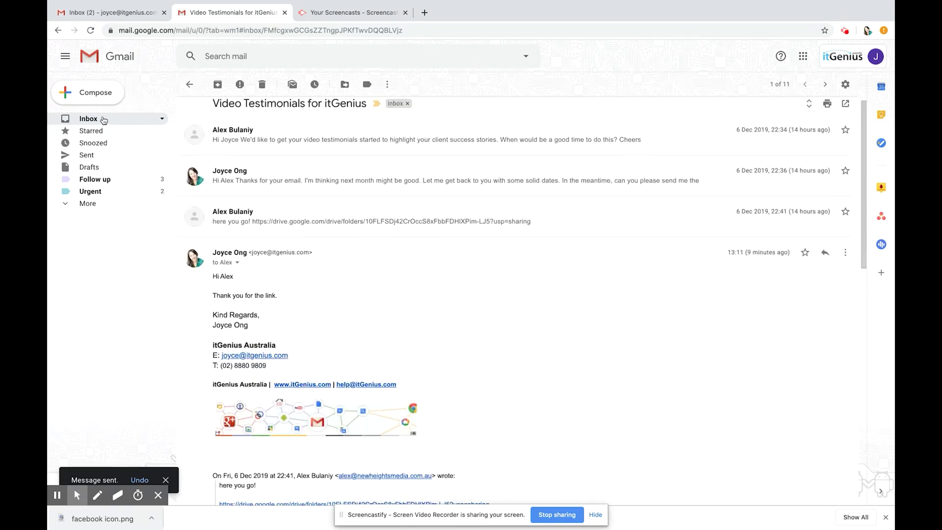
Check the 'Changing The Subject Line' email in Sent mail, then return to the inbox.
left_click(102, 120)
left_click(95, 157)
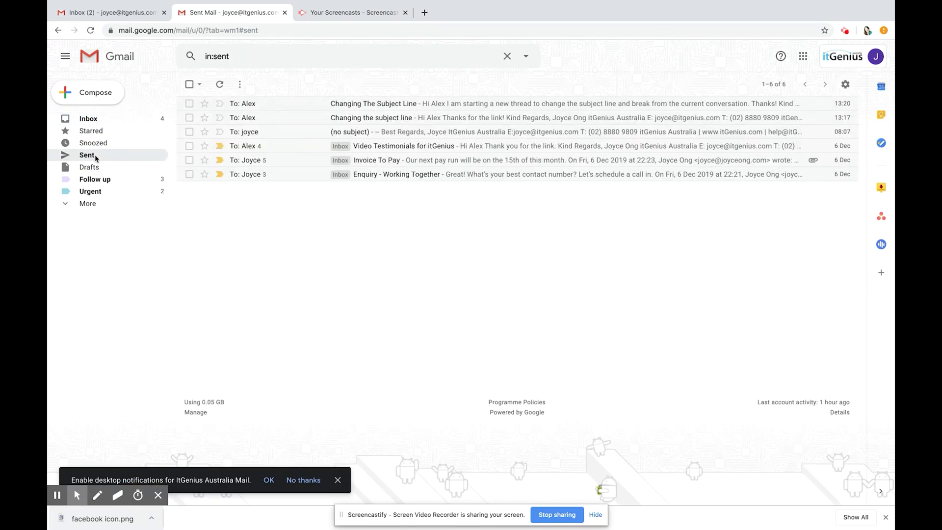
left_click(279, 104)
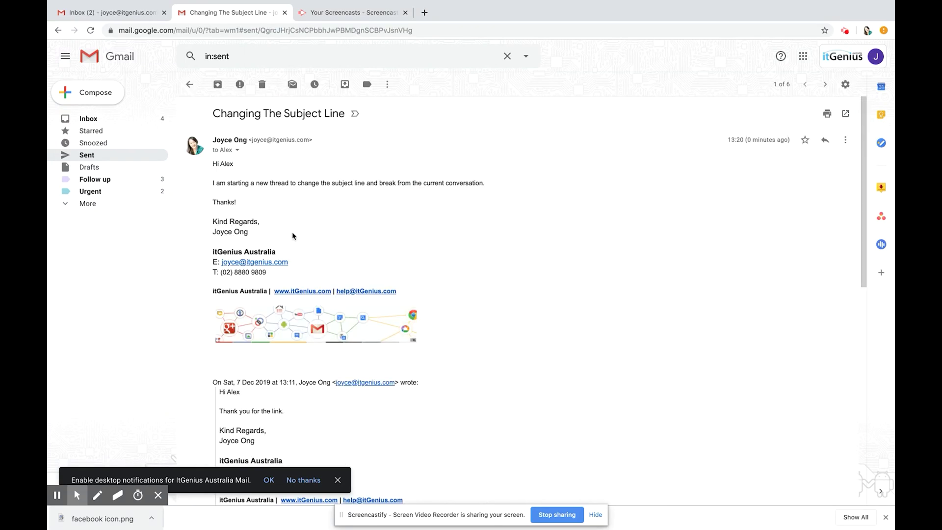
scroll(354, 328, "down", 8)
scroll(354, 328, "up", 8)
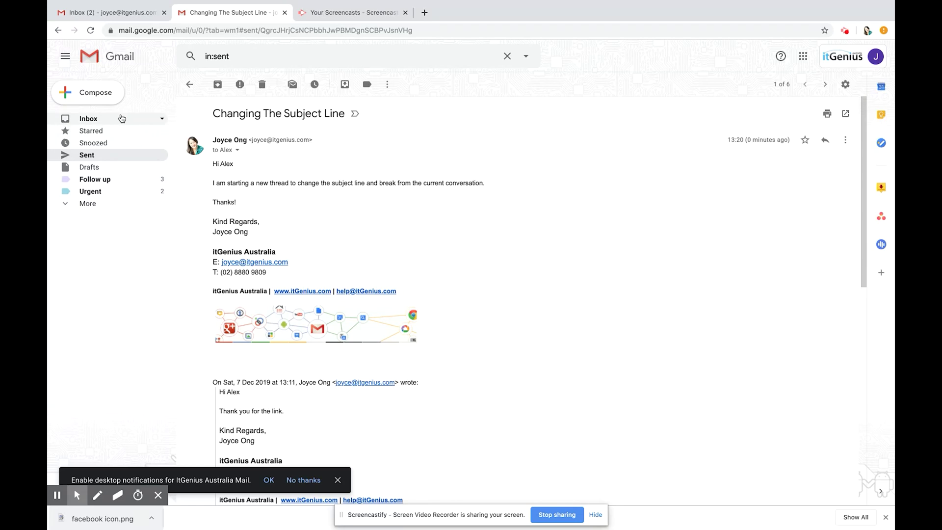
left_click(121, 118)
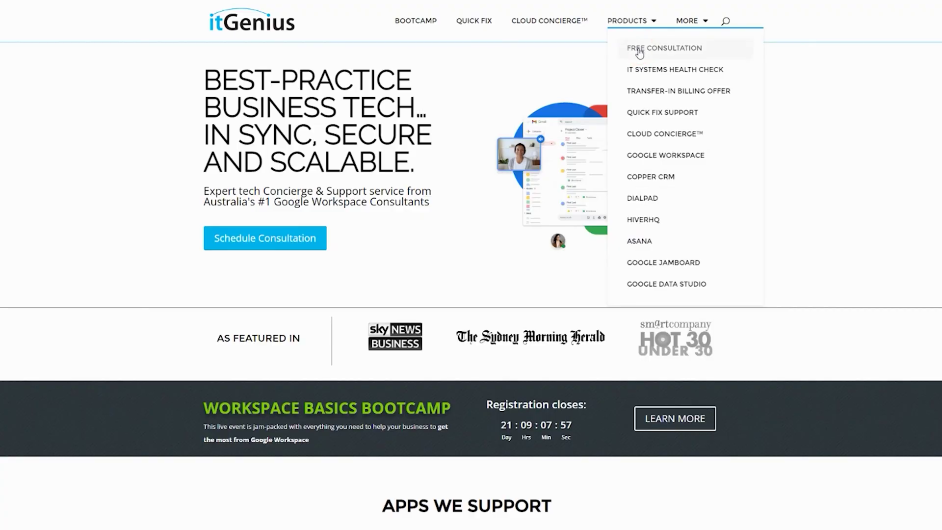
Open the itGenius Professional Technology Consultation page and scroll down it.
left_click(640, 49)
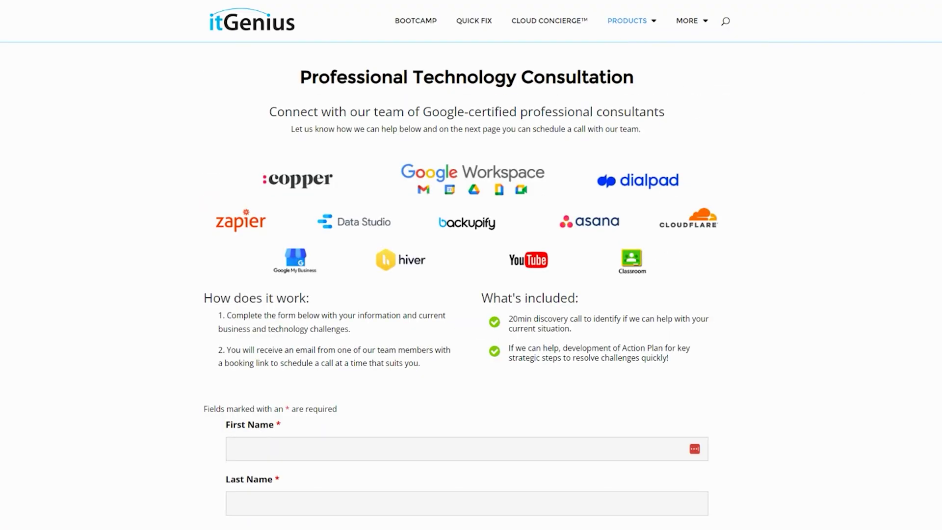
scroll(460, 248, "down", 1)
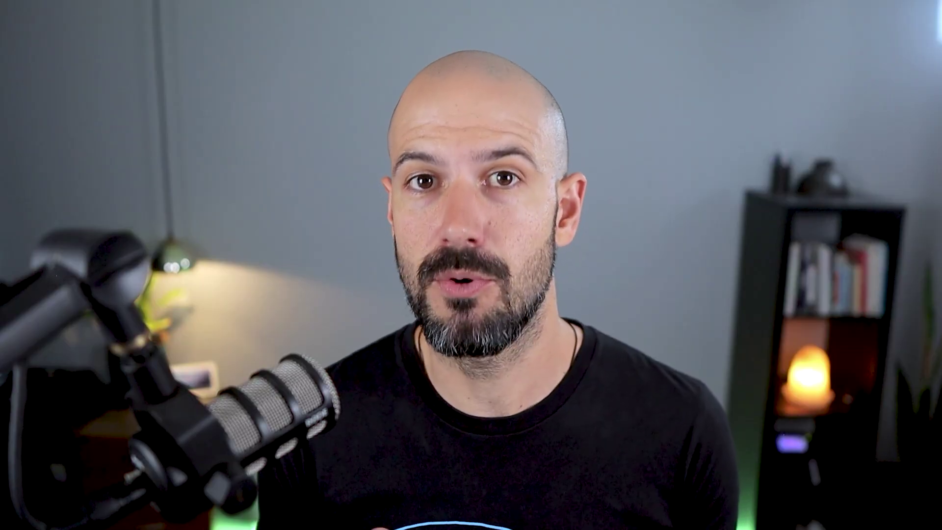